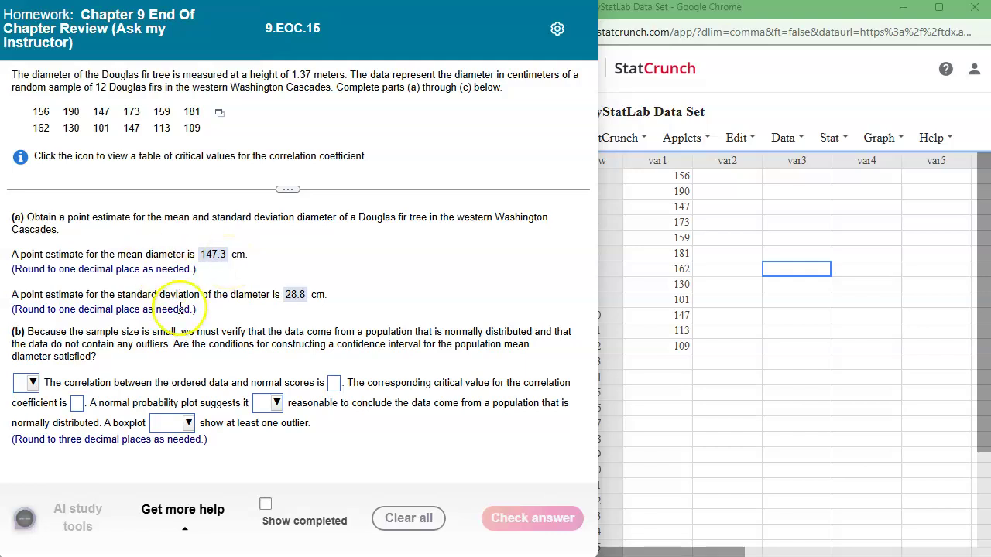
- Compute column summary statistics for var1 in StatCrunch and highlight the rounded mean and standard deviation in the results
left_click(796, 142)
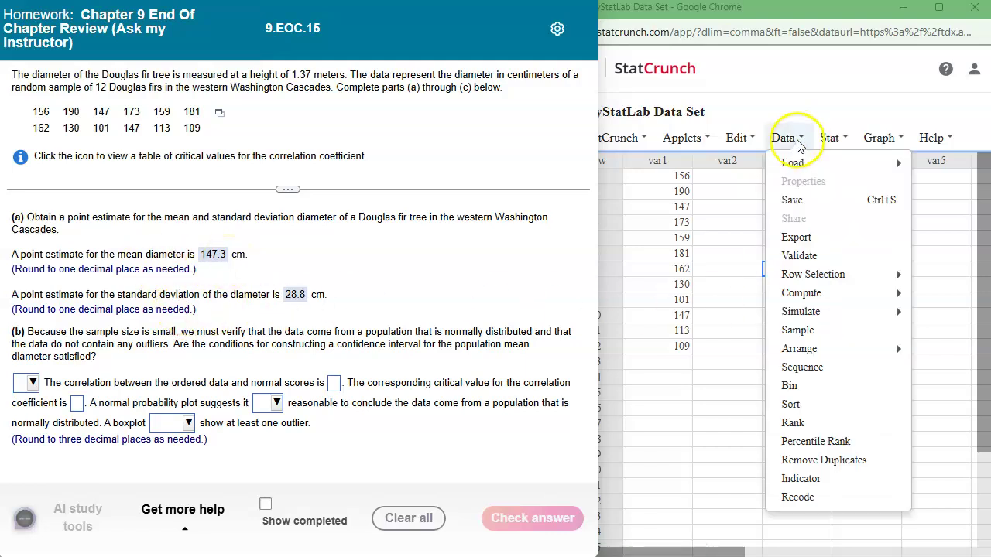
left_click(833, 142)
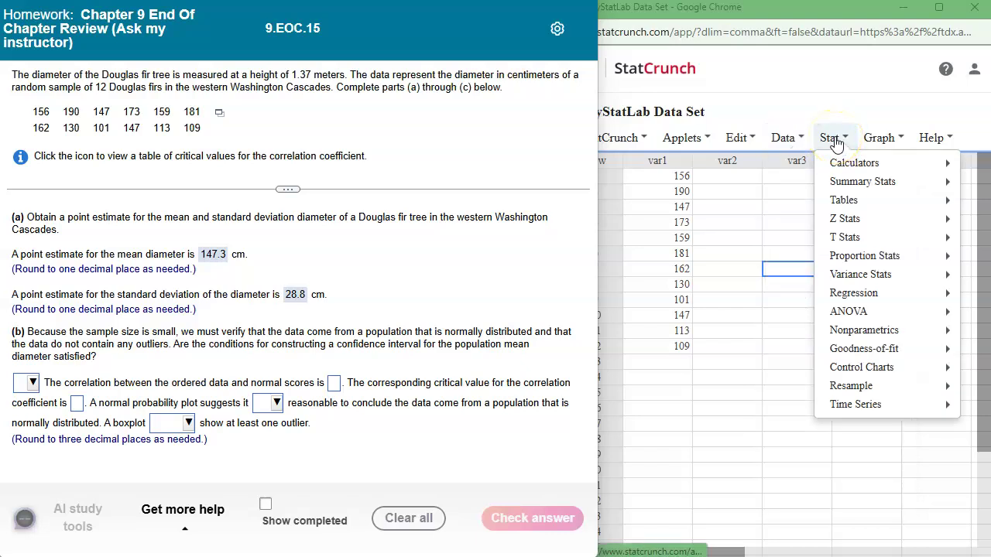
mouse_move(859, 181)
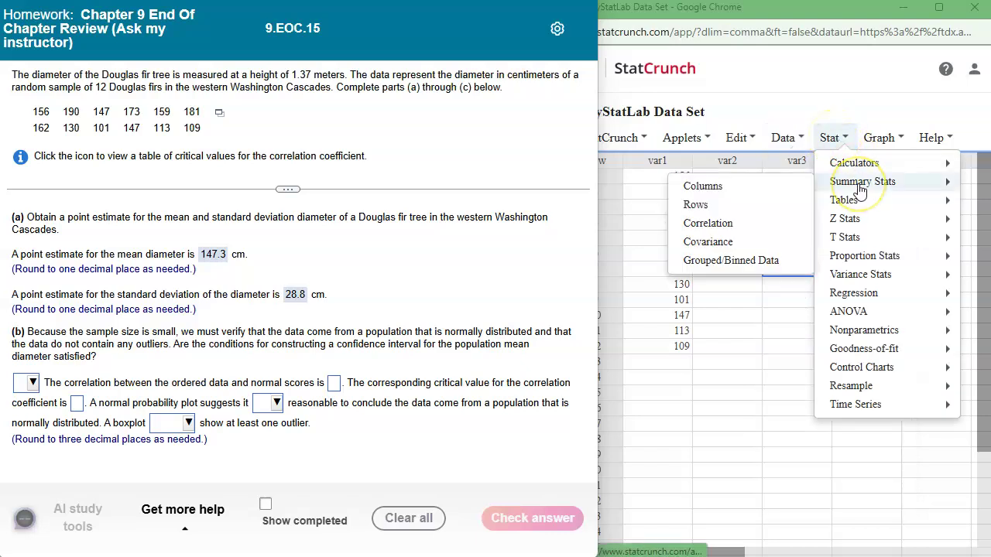
left_click(733, 189)
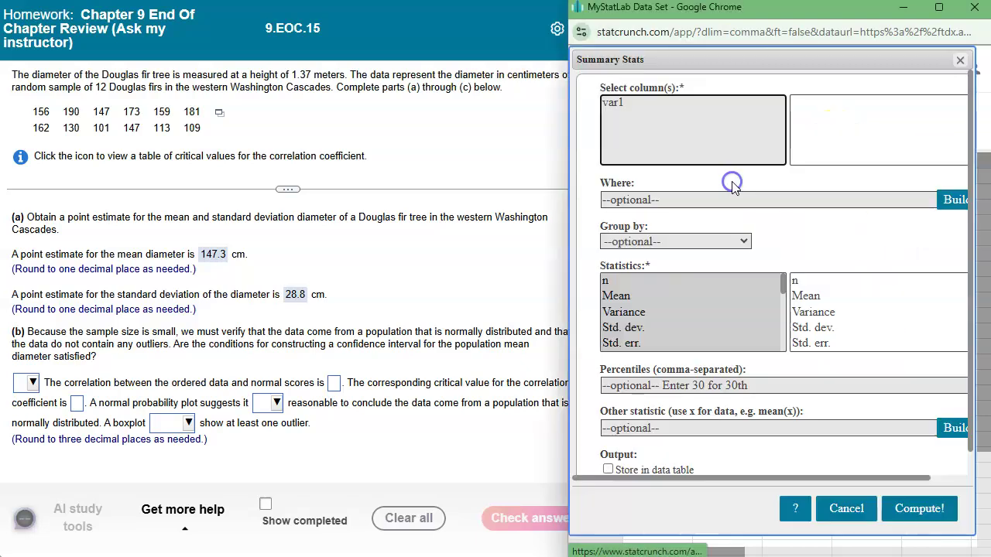
left_click(630, 108)
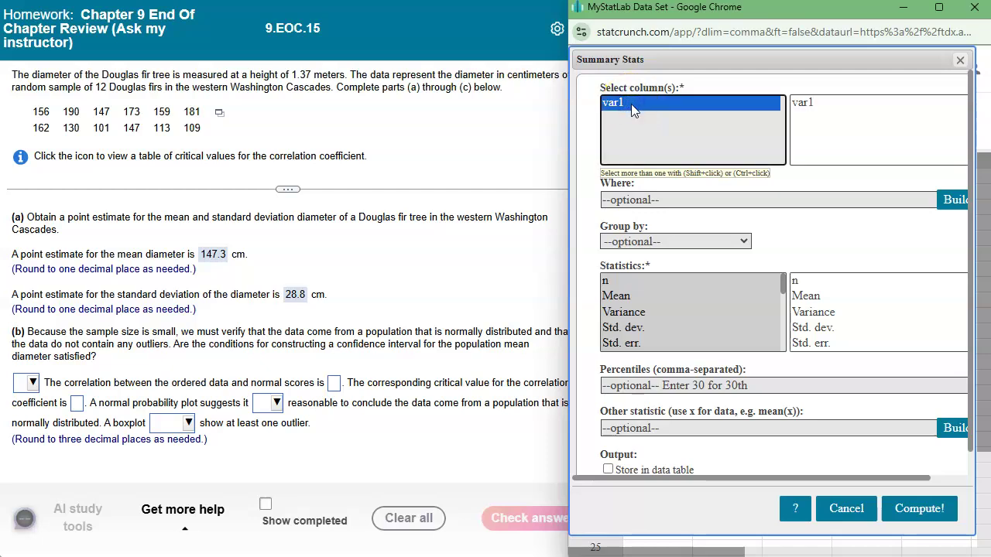
left_click(664, 307)
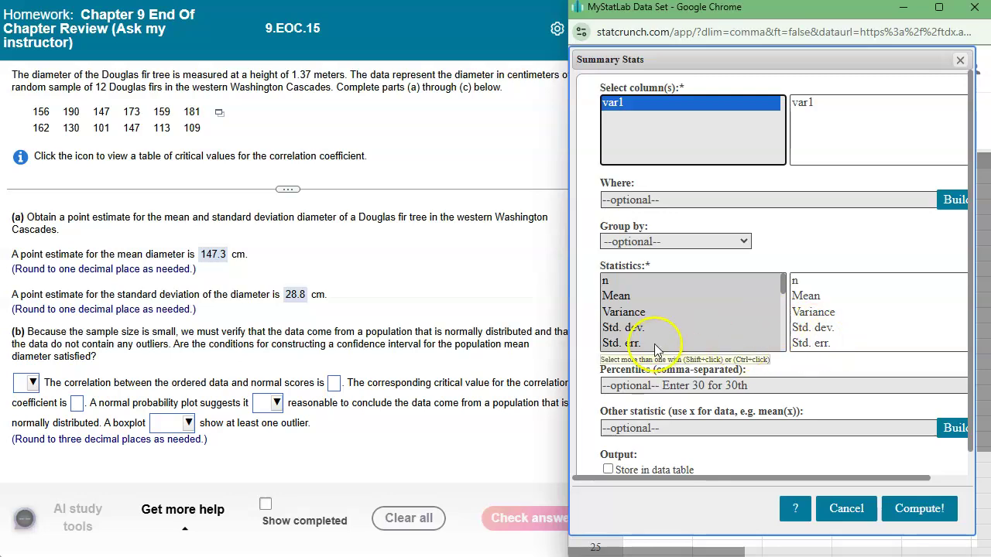
left_click(918, 509)
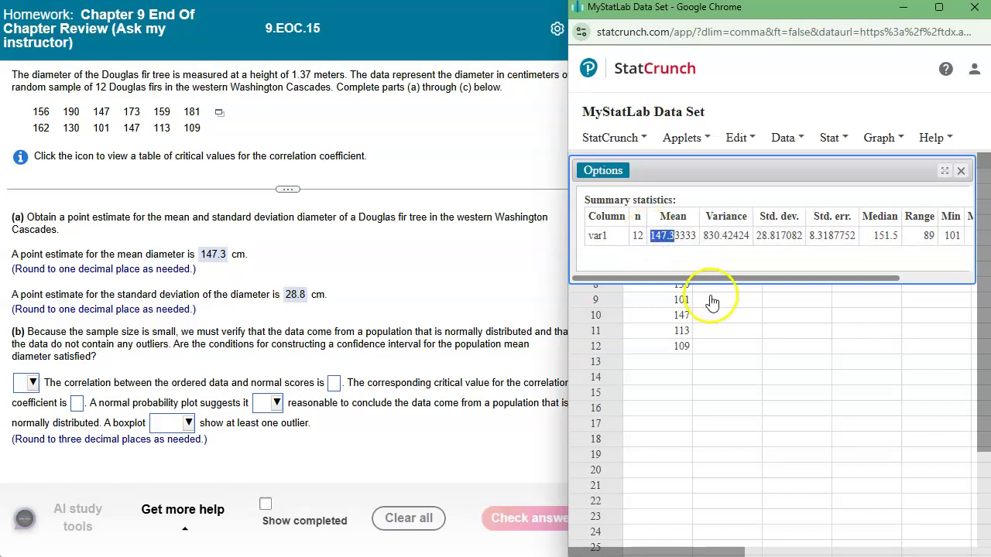
left_click(761, 236)
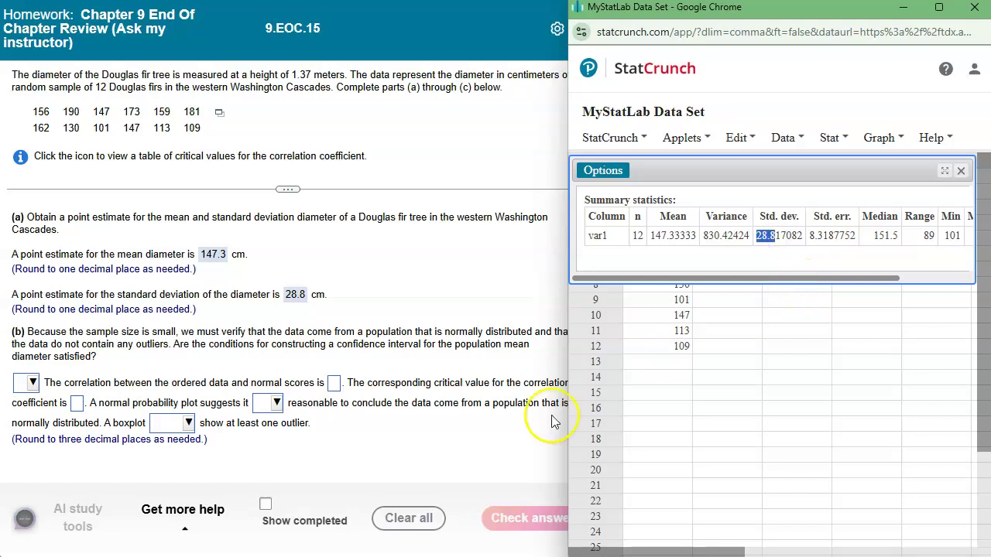
- Review the part (b) question in the homework, focusing on the normality and no-outliers conditions
left_click(496, 445)
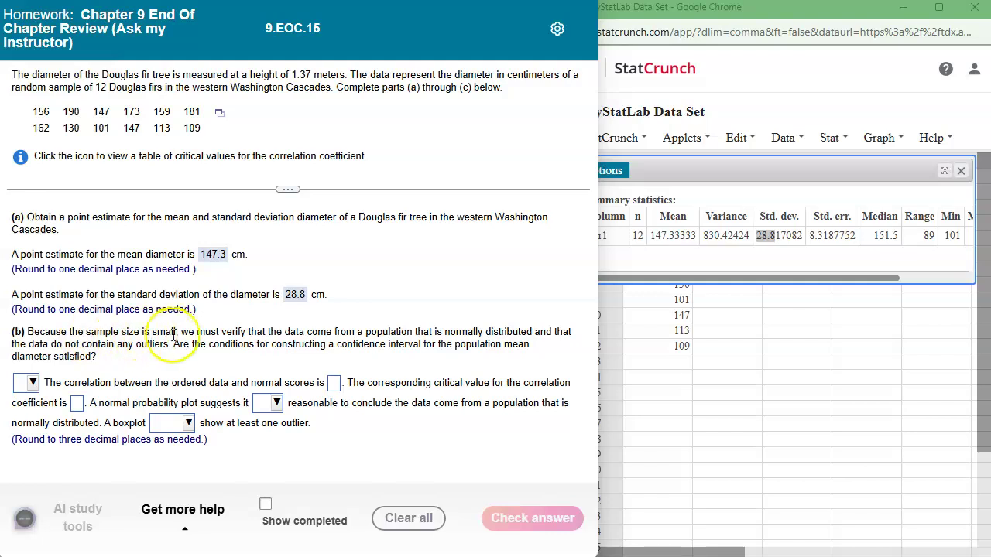
left_click_drag(179, 332, 361, 334)
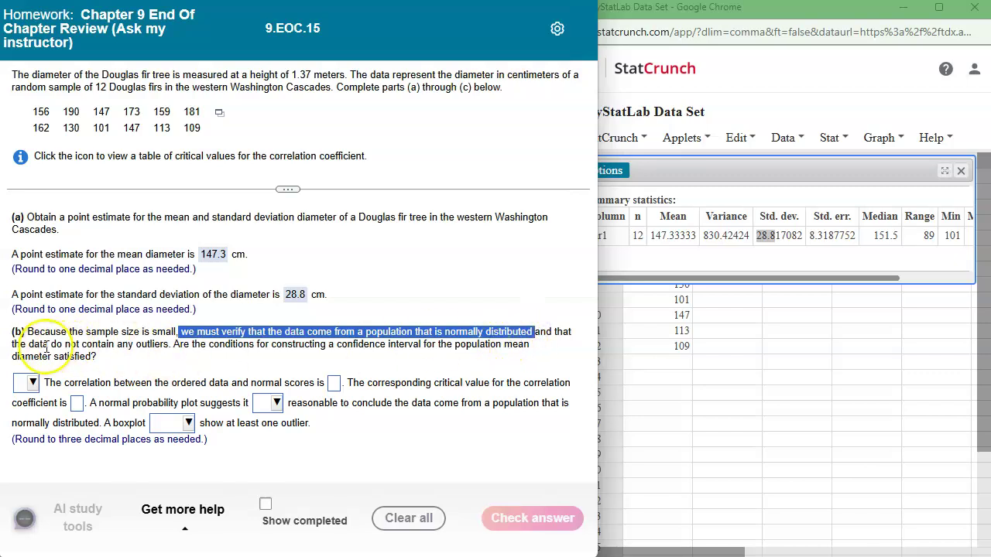
left_click_drag(51, 344, 133, 346)
left_click(243, 345)
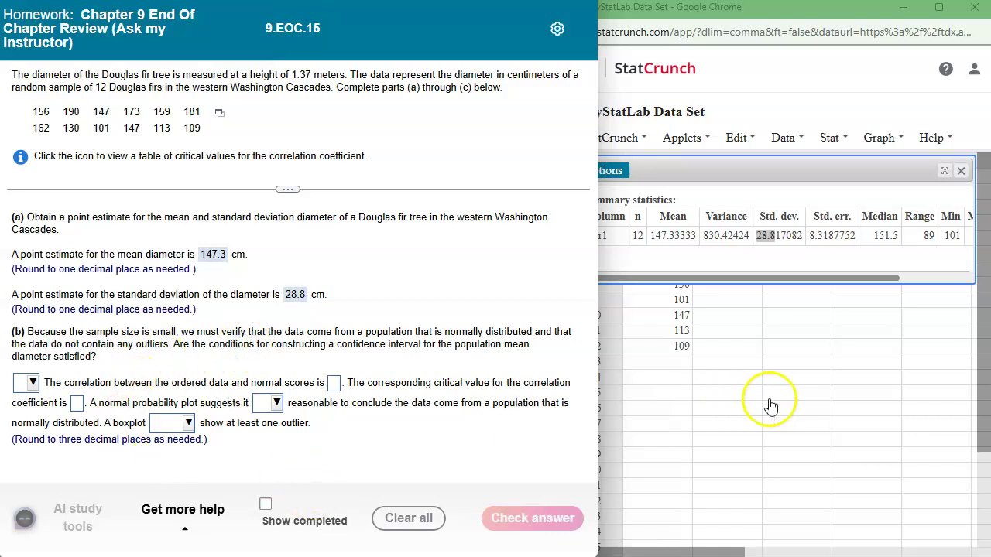
- Dismiss the summary statistics in StatCrunch and create a QQ plot of var1 with the correlation statistic included
left_click(797, 392)
left_click(962, 171)
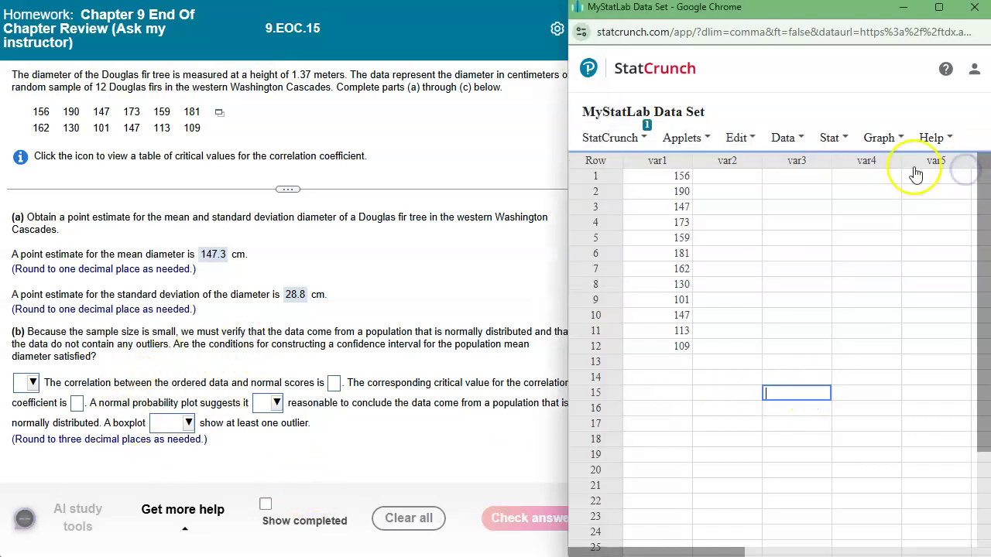
left_click(832, 137)
left_click(879, 138)
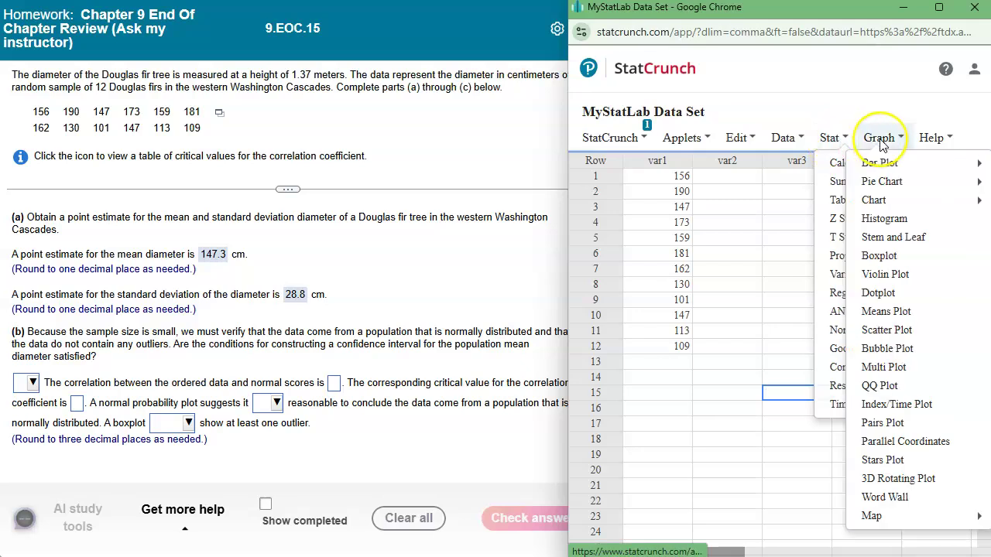
left_click(882, 384)
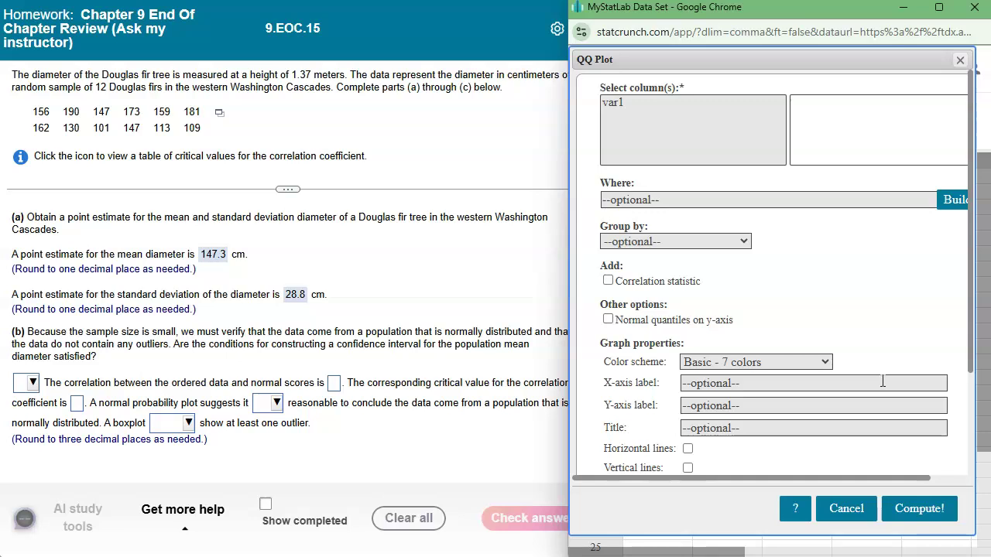
left_click(622, 107)
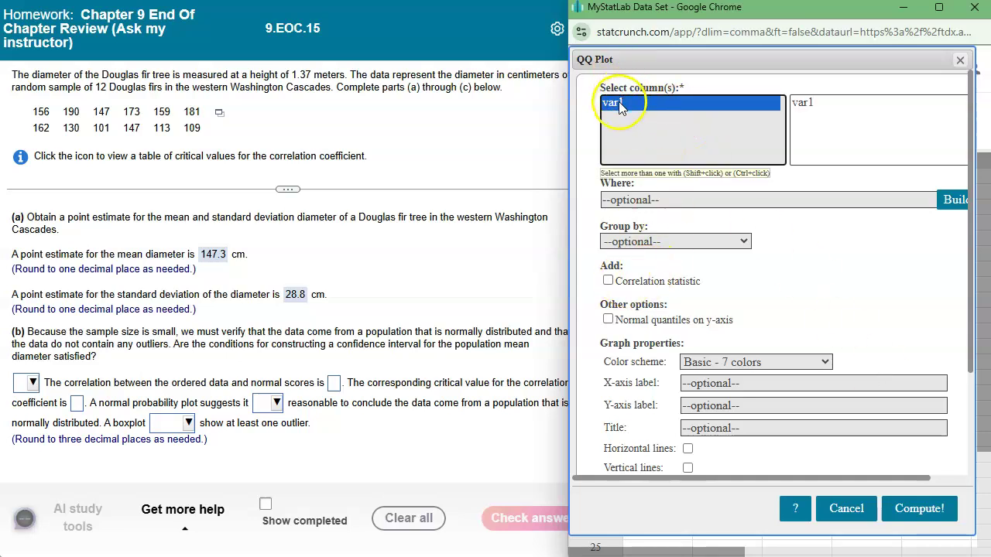
left_click(608, 282)
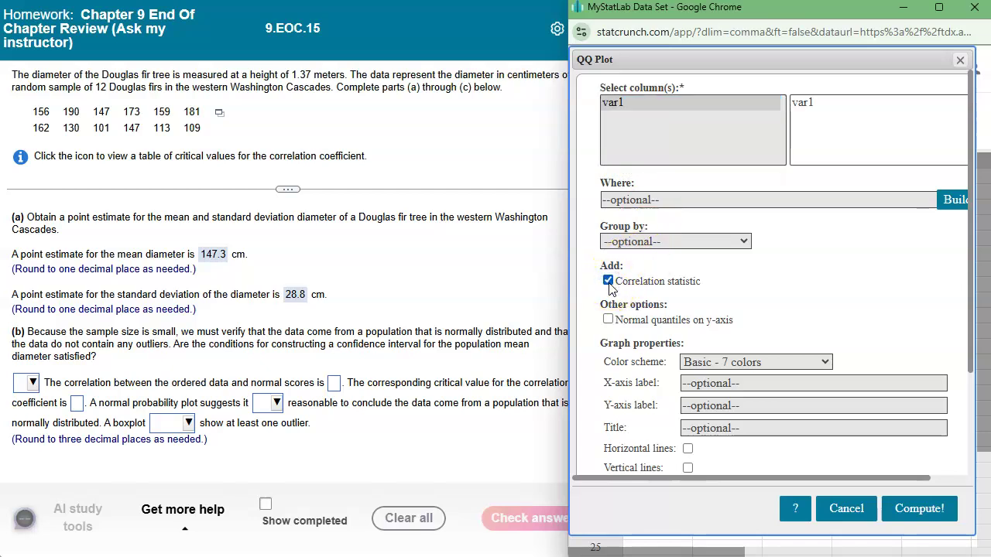
left_click(909, 509)
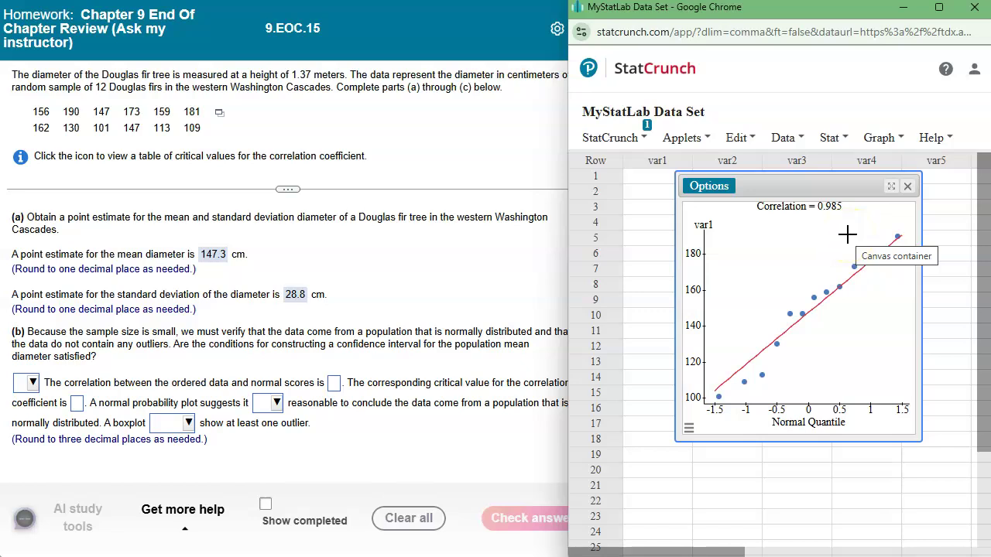
- In part (b), enter 0.985 as the correlation and 0.928 as the critical value, looked up for n = 12 in the critical values table
left_click(333, 382)
type("0.985")
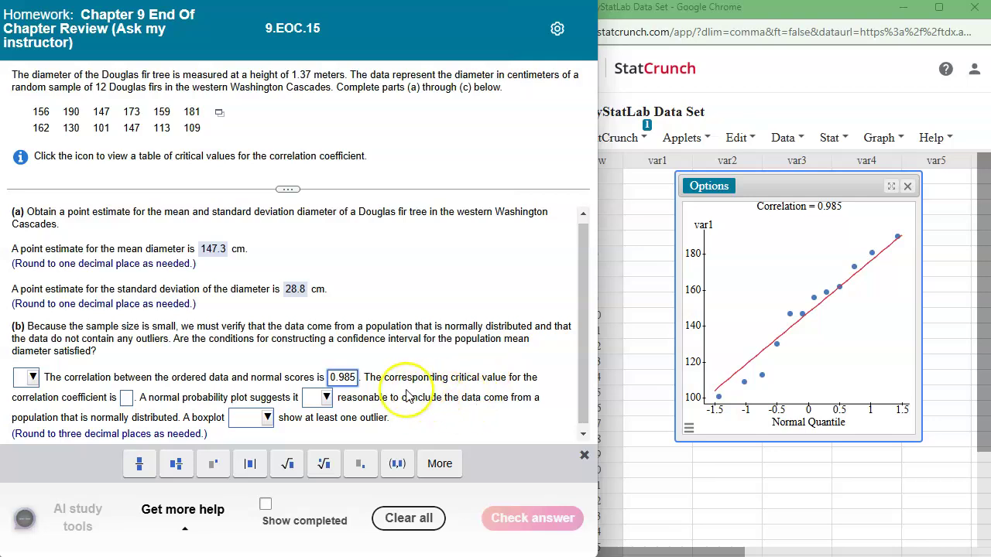
left_click(20, 156)
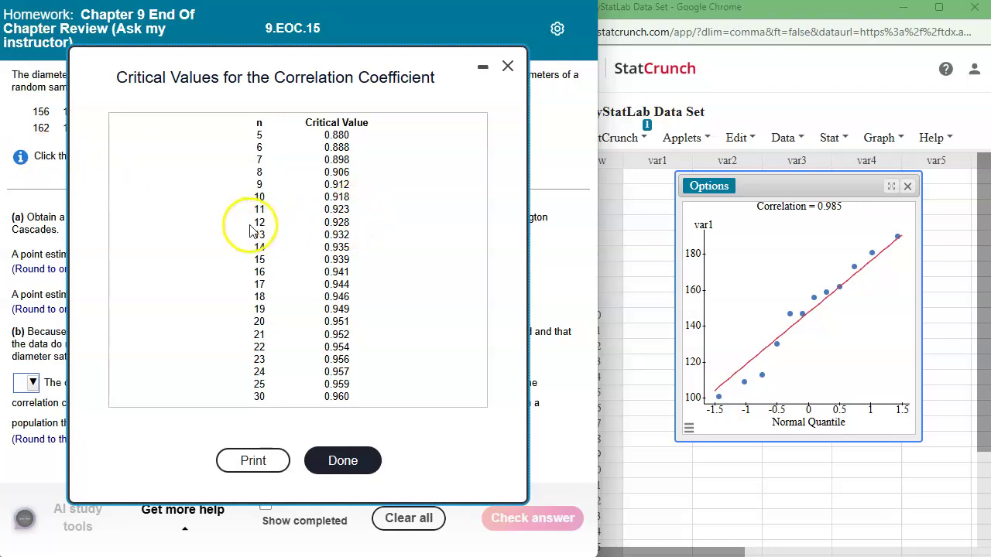
left_click(347, 224)
left_click_drag(329, 224, 352, 224)
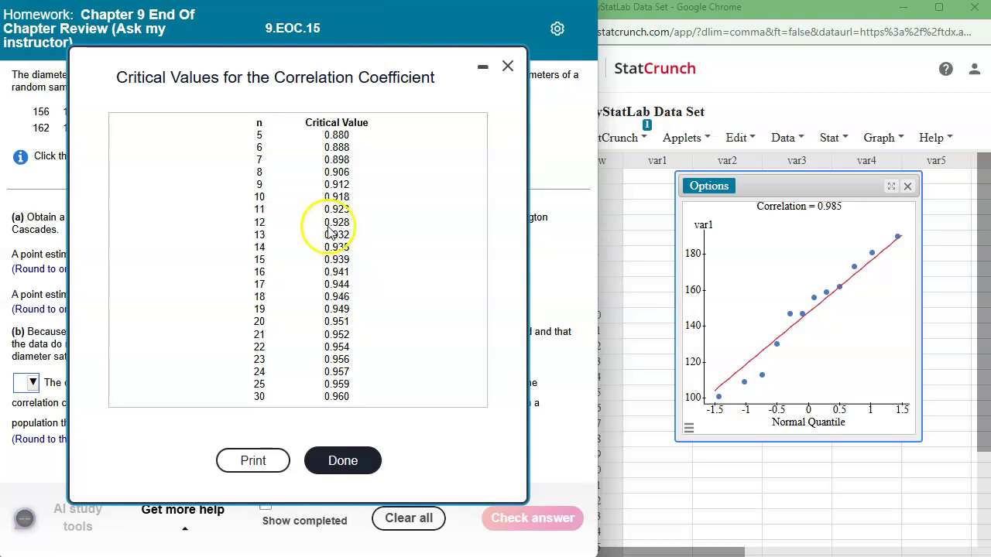
left_click(507, 67)
left_click(126, 403)
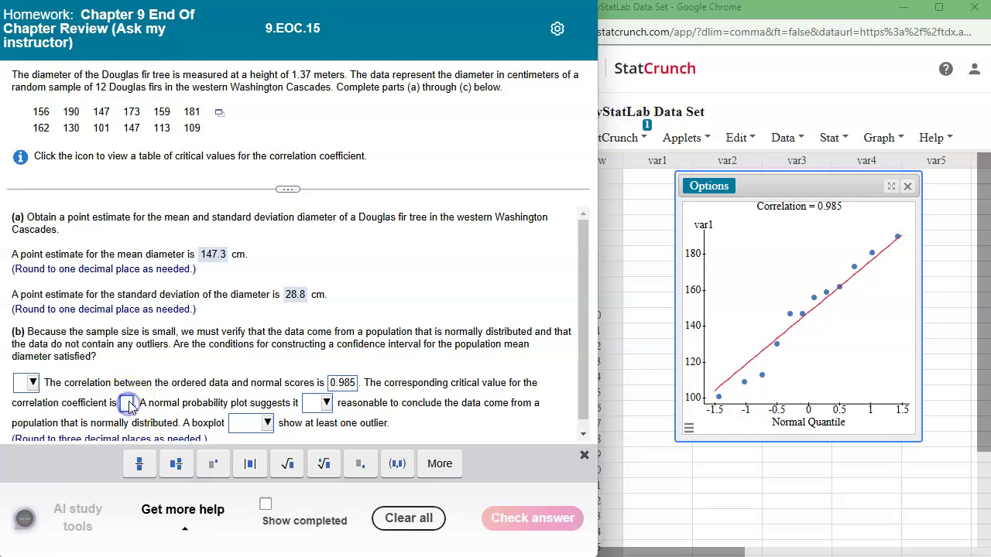
type("0.928")
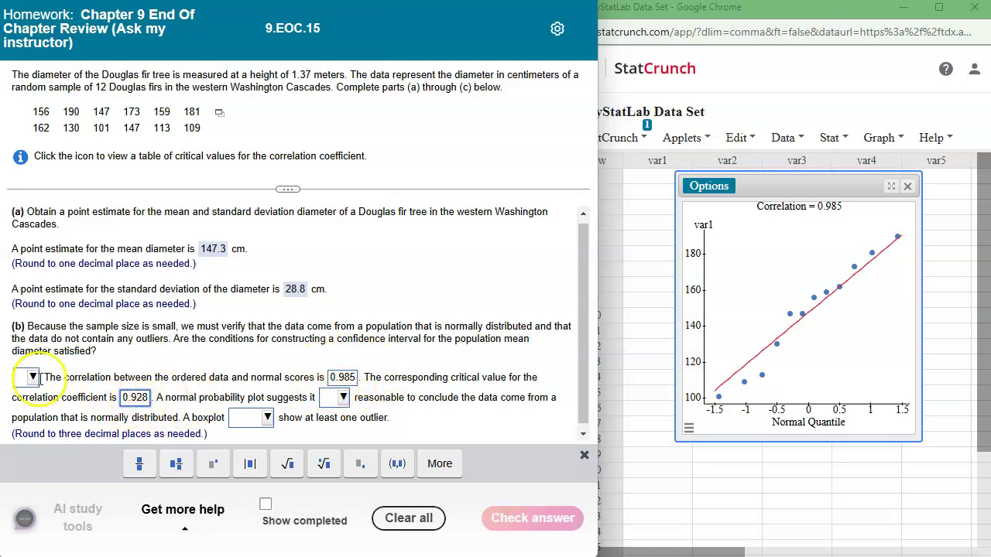
- Answer "Yes." for whether the conditions are satisfied and choose "is" for whether concluding normality is reasonable
left_click(30, 377)
left_click(42, 440)
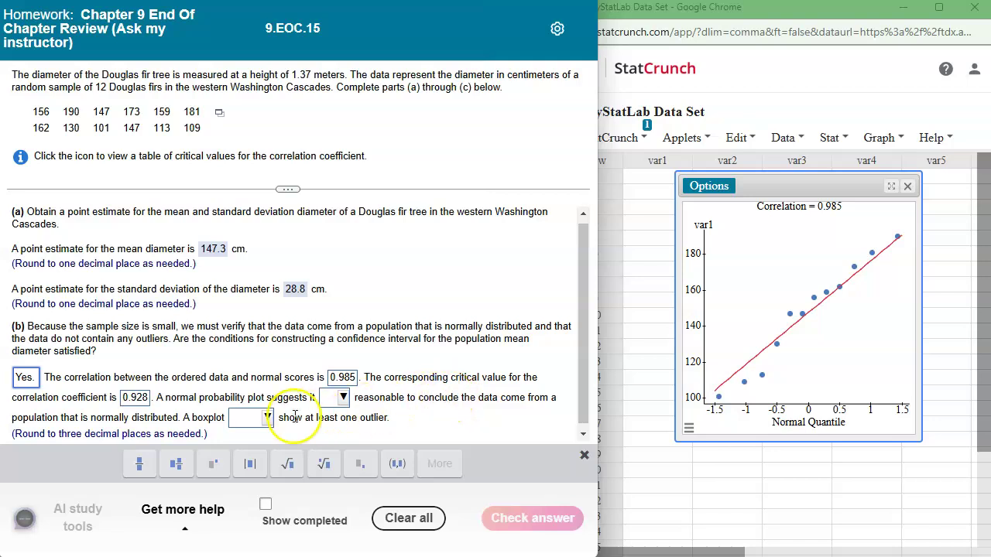
scroll(410, 399, "down", 1)
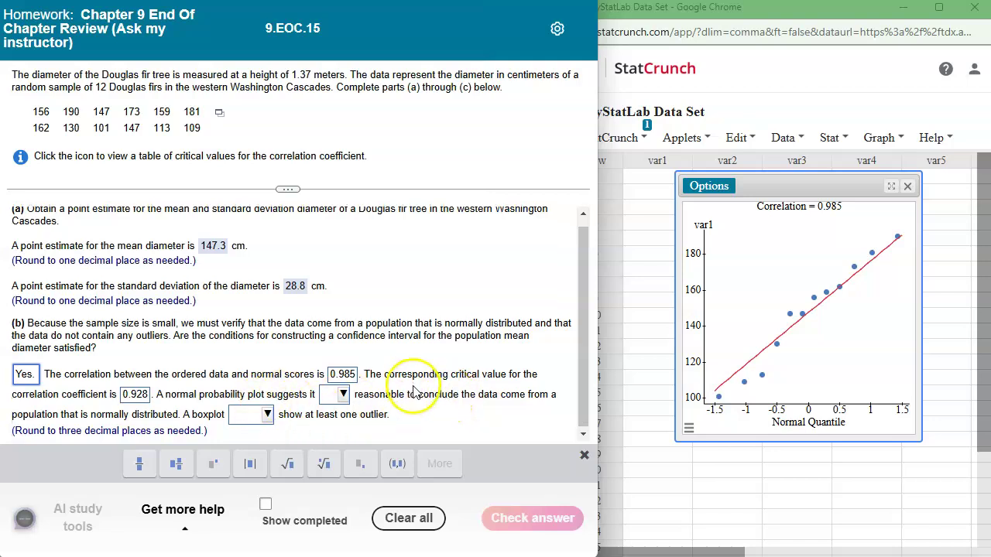
left_click(341, 393)
left_click(353, 483)
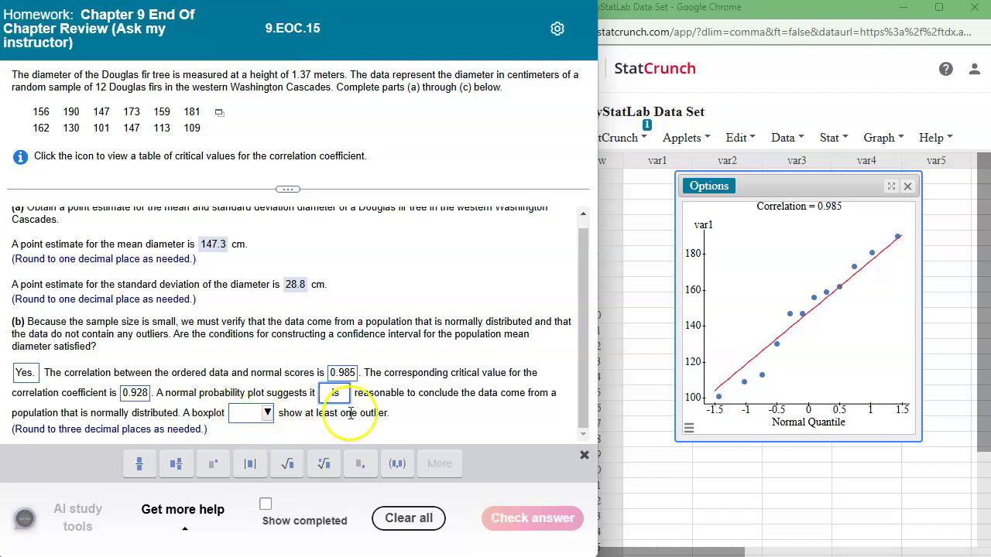
- Close the QQ plot in StatCrunch and create a boxplot of var1 using fences to identify outliers
left_click(907, 187)
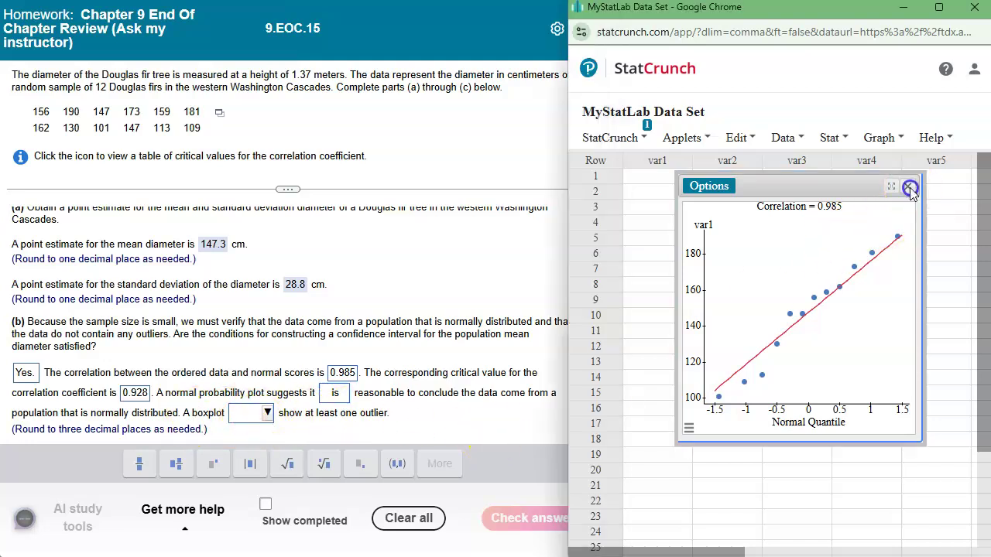
left_click(836, 140)
left_click(882, 138)
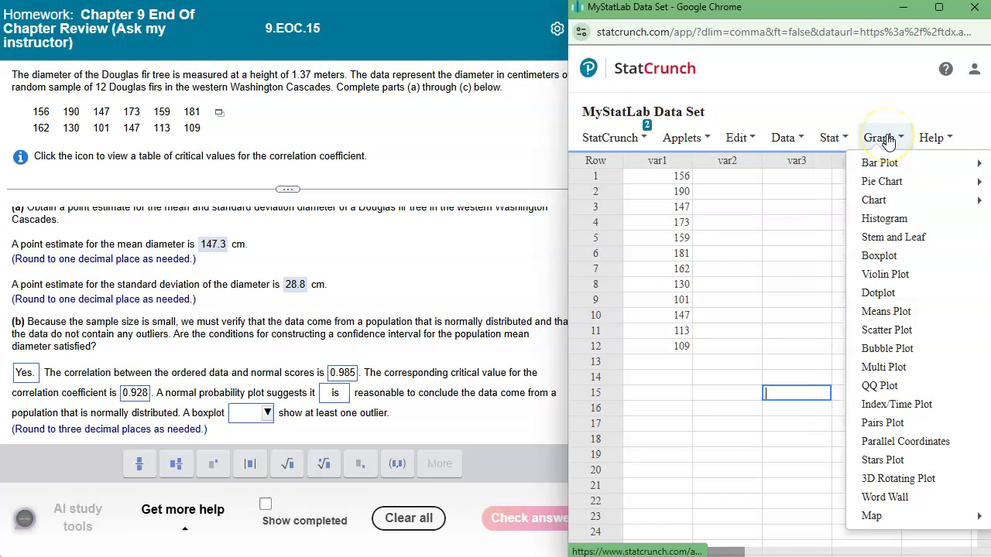
left_click(879, 256)
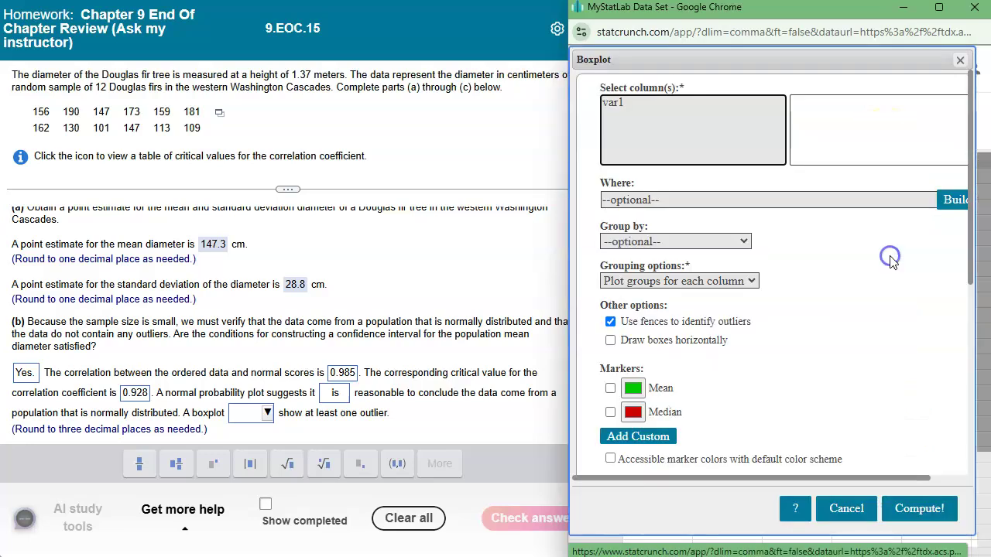
left_click(683, 118)
left_click(609, 106)
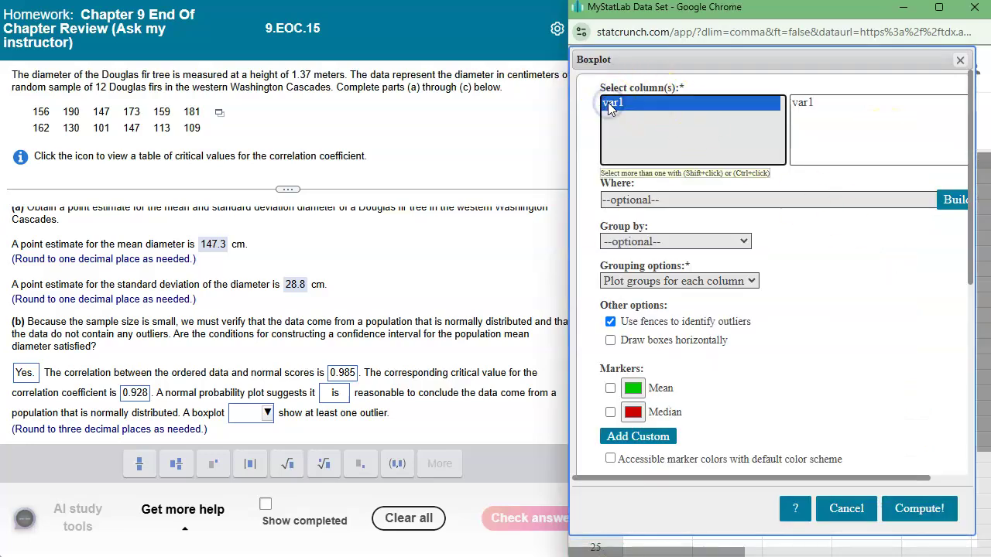
left_click(916, 510)
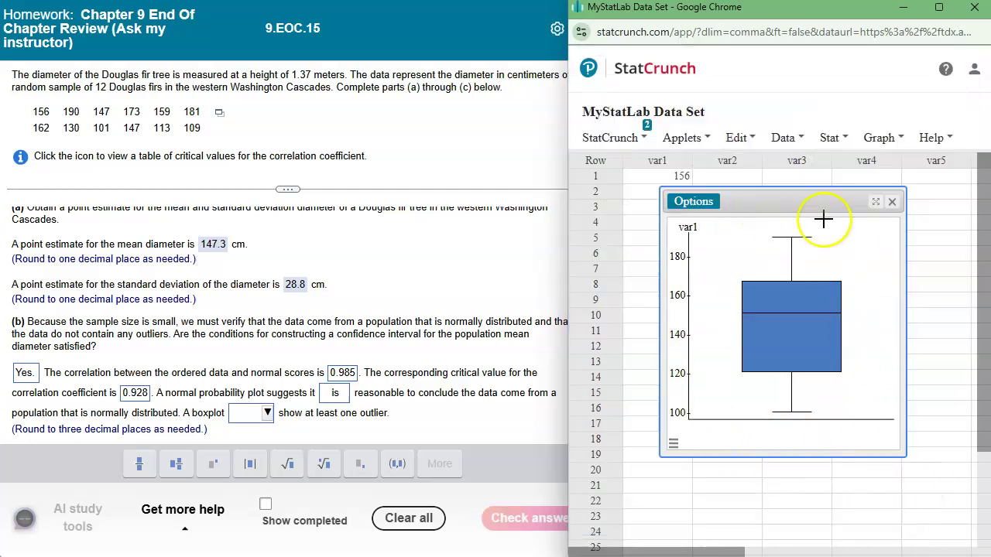
- Choose "does not" for whether the boxplot shows at least one outlier, and submit the part (b) answers for checking
left_click(421, 443)
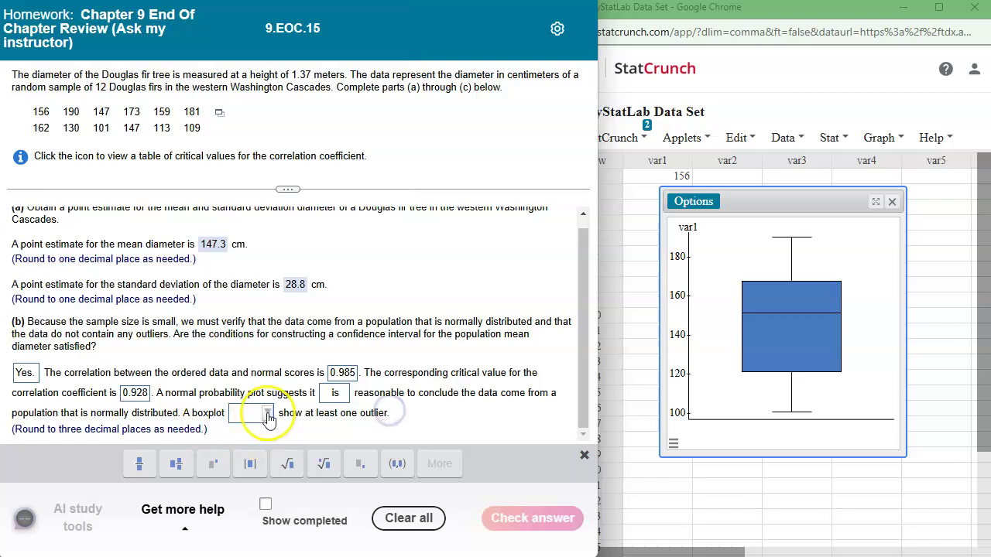
left_click(266, 412)
left_click(272, 504)
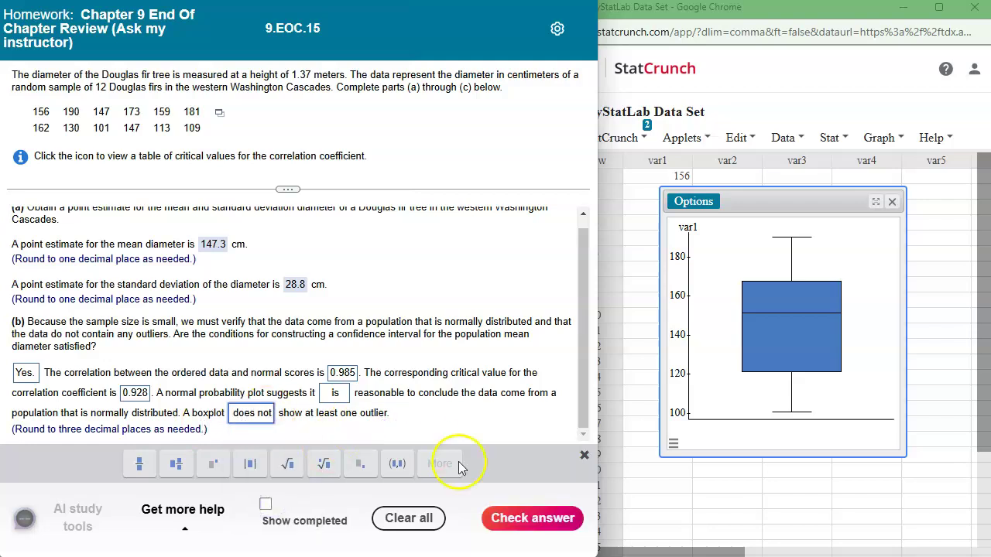
left_click(524, 518)
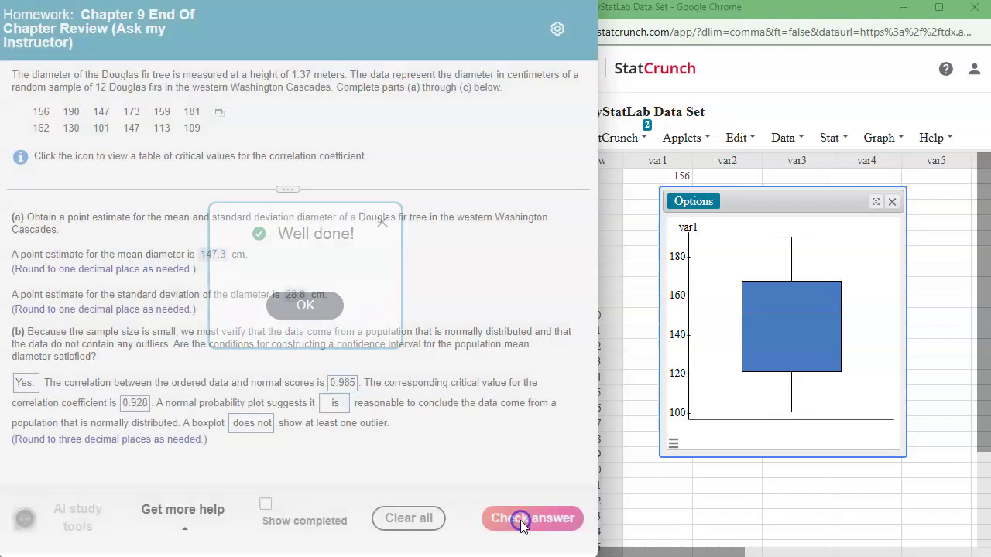
left_click(295, 301)
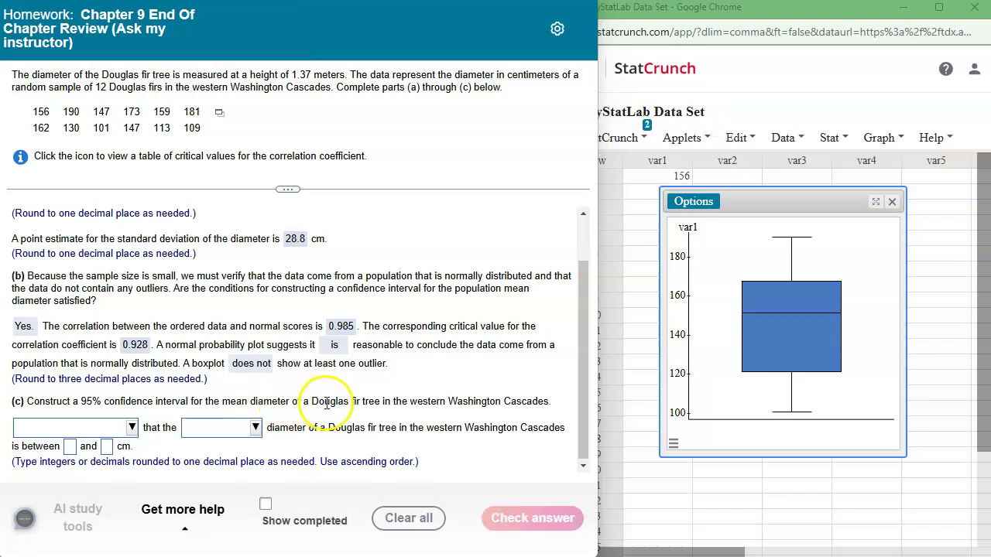
- In part (c), choose "One can be 95% confident" and "population mean" to complete the wording of the interval statement
left_click(131, 427)
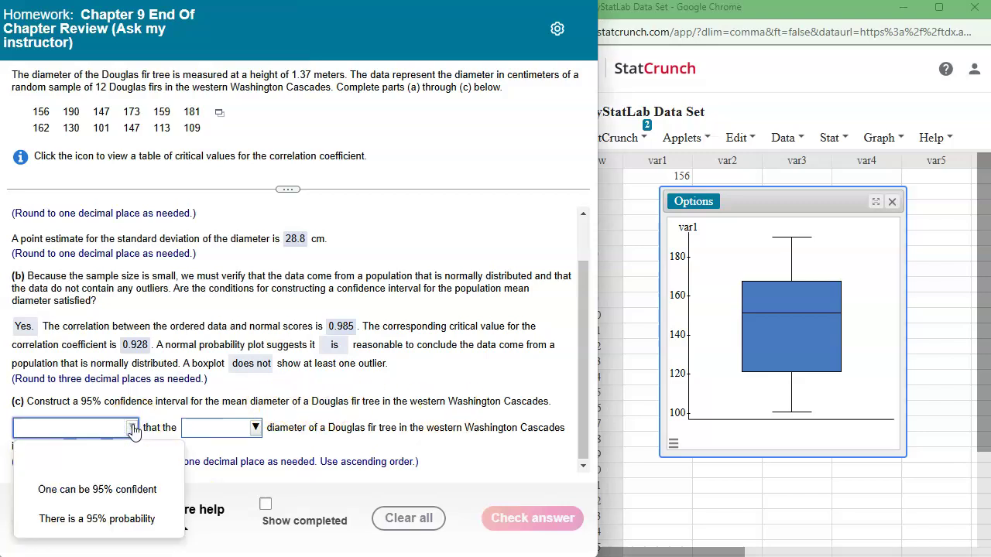
left_click(130, 494)
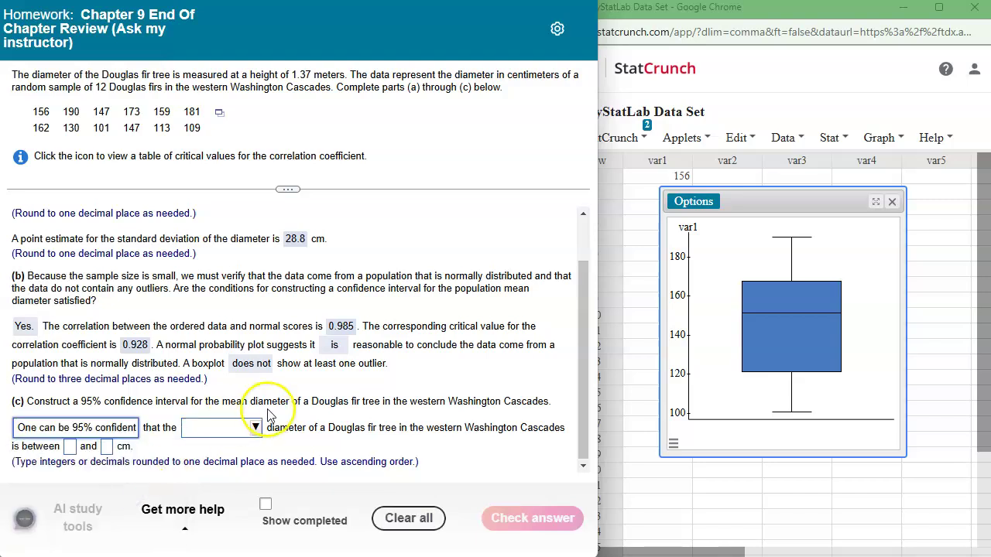
left_click(255, 429)
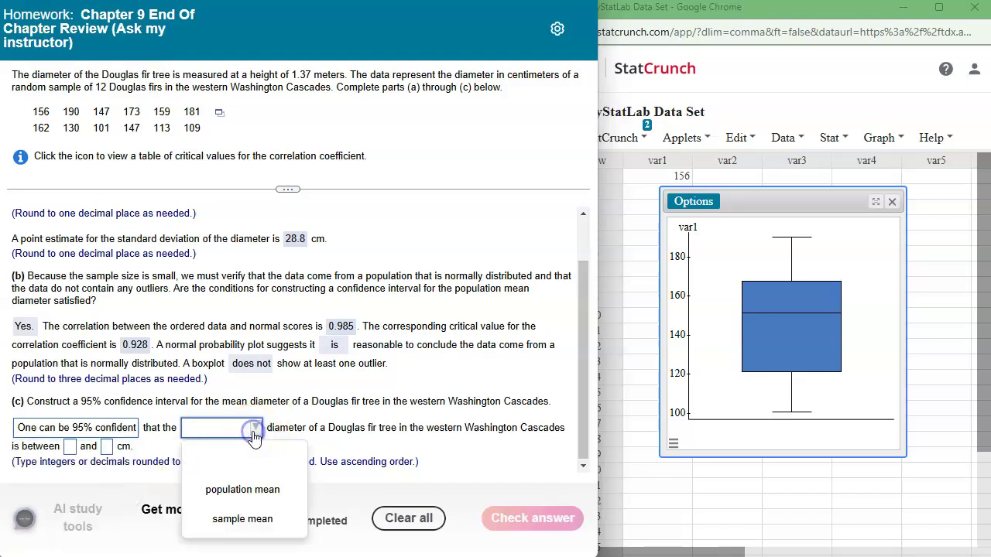
left_click(255, 491)
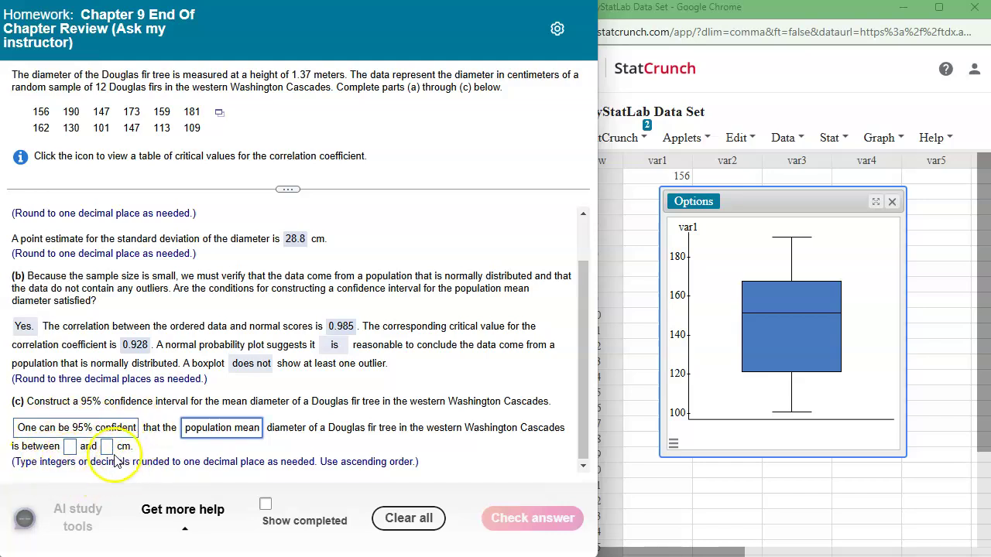
- Close the boxplot in StatCrunch and compute a one-sample T confidence interval for the mean of var1 at level 0.95
left_click(892, 201)
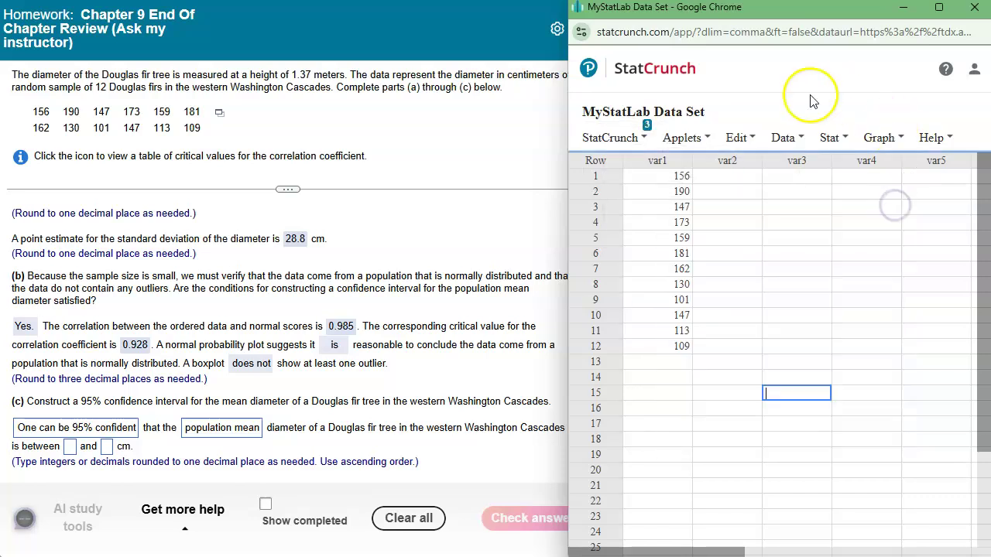
left_click(834, 139)
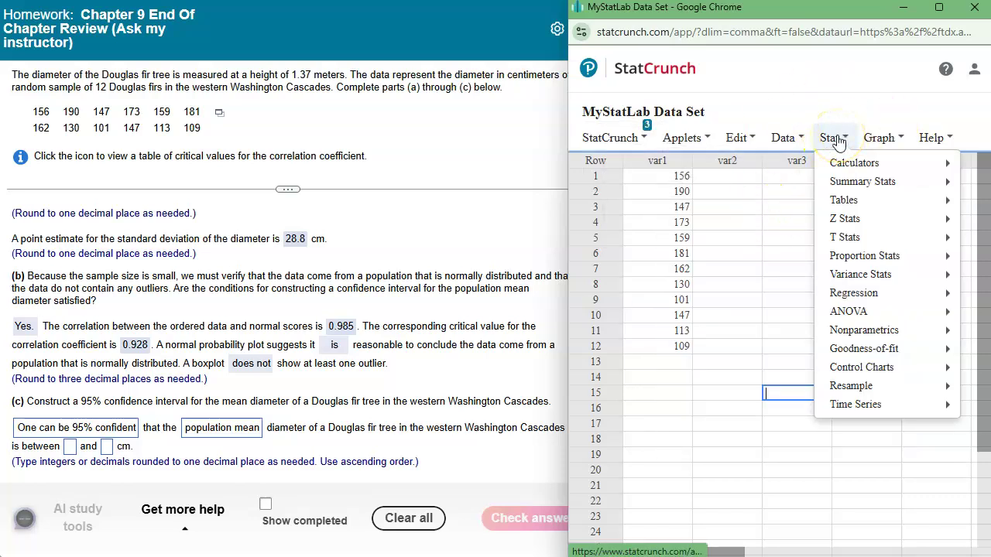
mouse_move(852, 240)
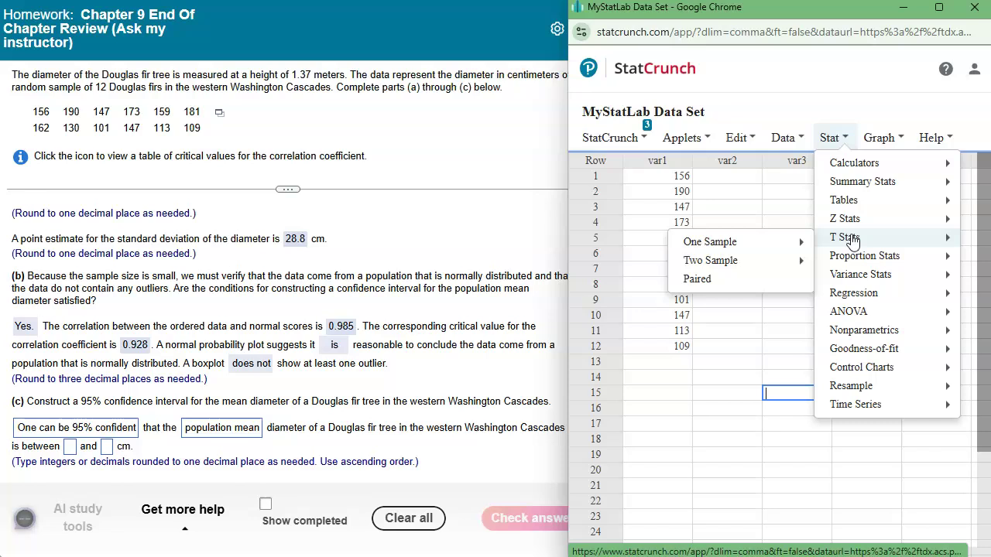
left_click(739, 246)
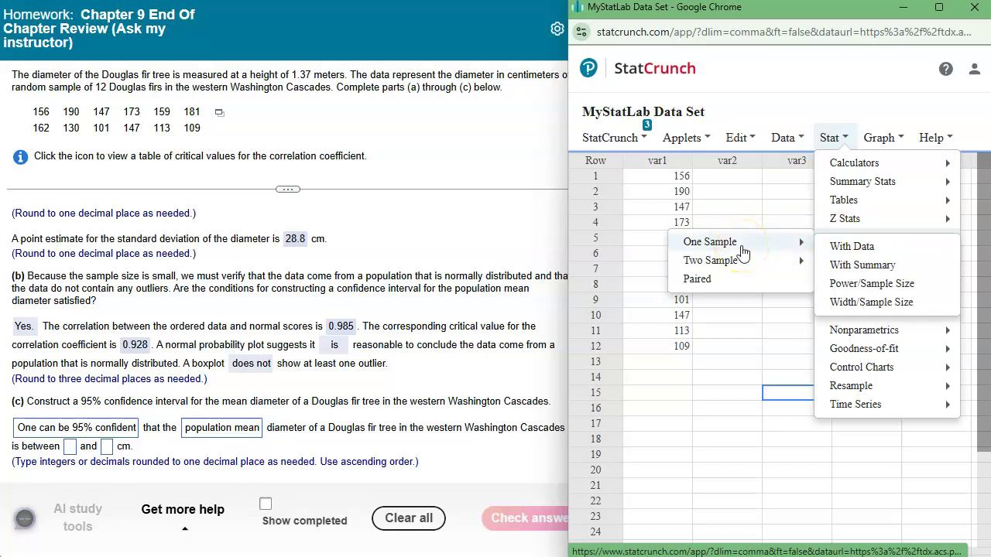
left_click(848, 248)
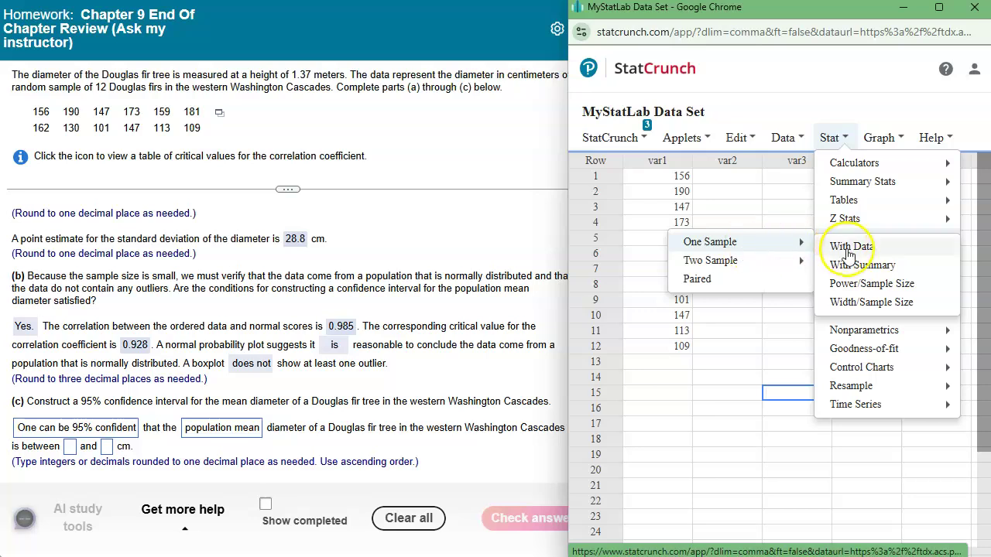
left_click(627, 103)
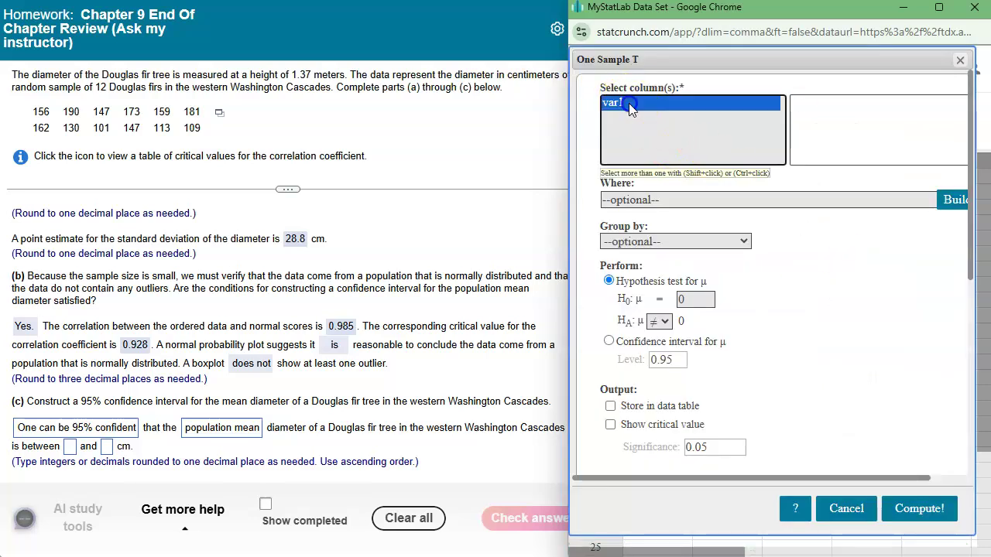
left_click(609, 341)
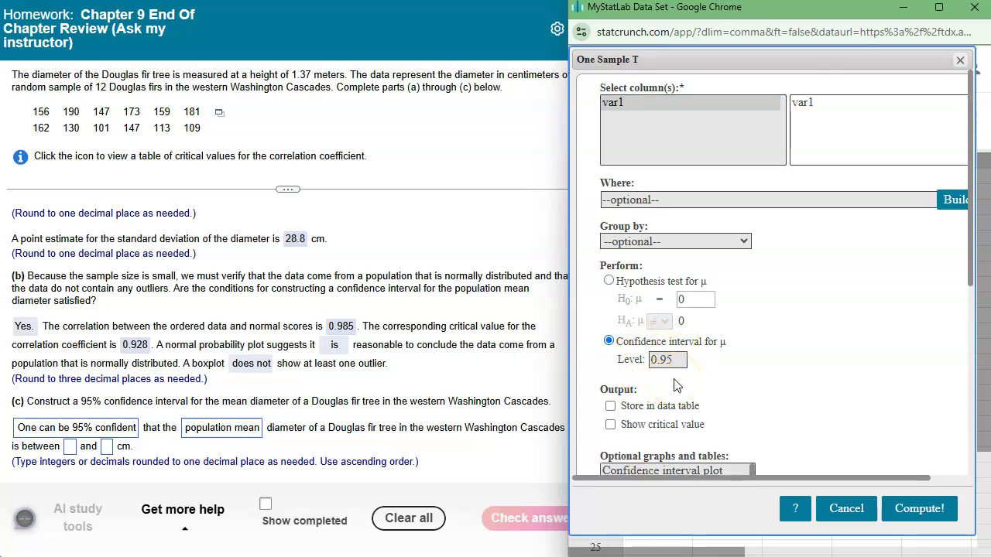
left_click(919, 509)
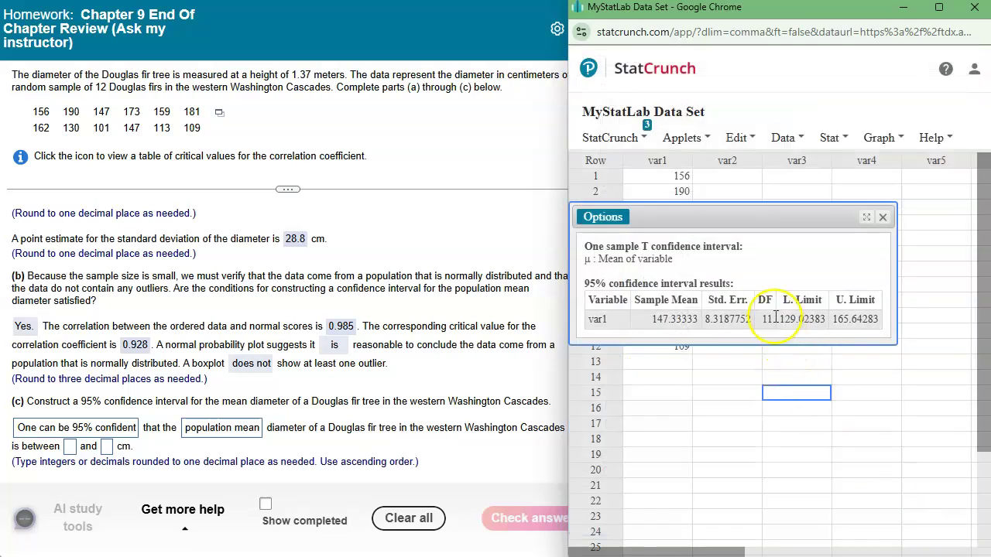
- Enter 129.0 and 165.6 cm from the StatCrunch results as the lower and upper bounds in part (c), and submit the answers for checking
left_click_drag(803, 318, 812, 346)
key("ctrl+c")
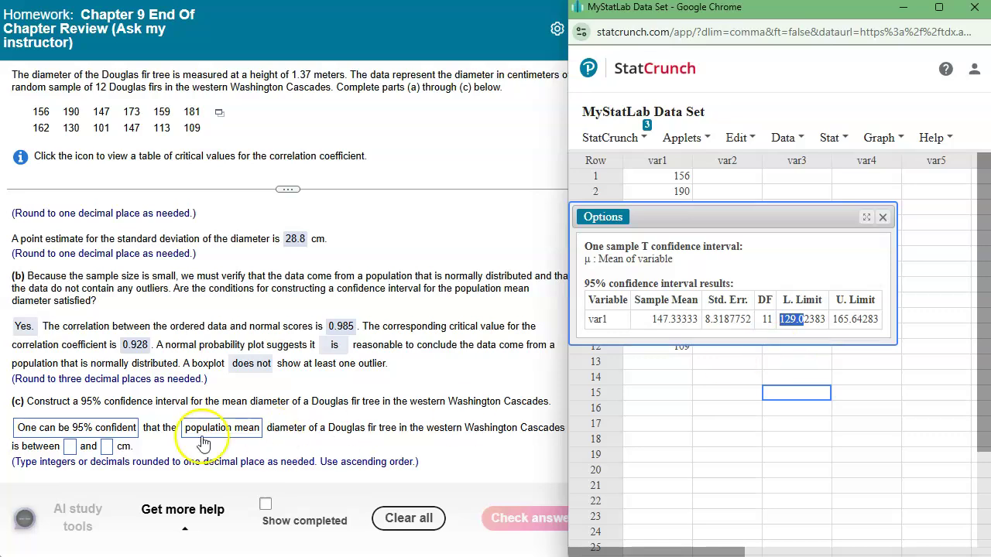
left_click(69, 447)
key("ctrl+v")
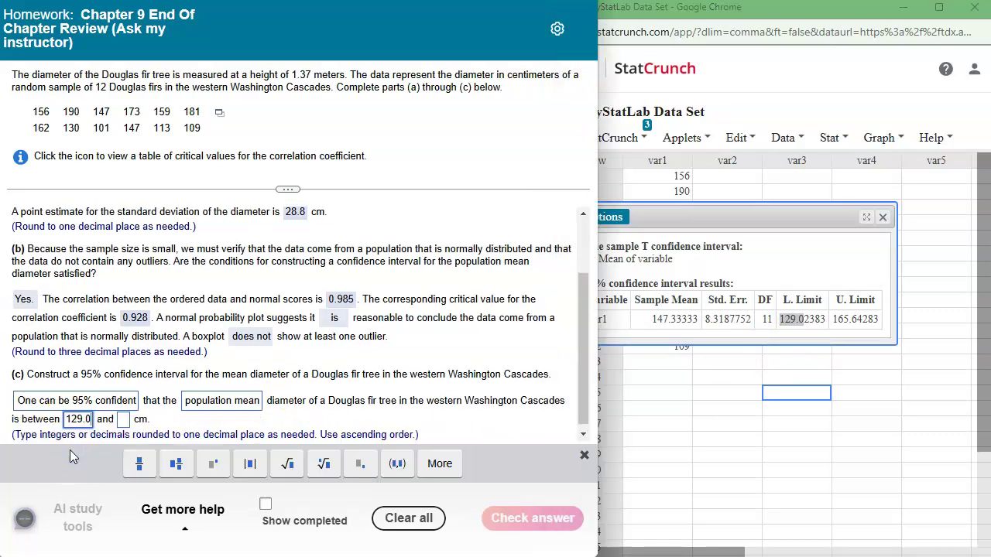
left_click_drag(833, 319, 878, 320)
key("ctrl+c")
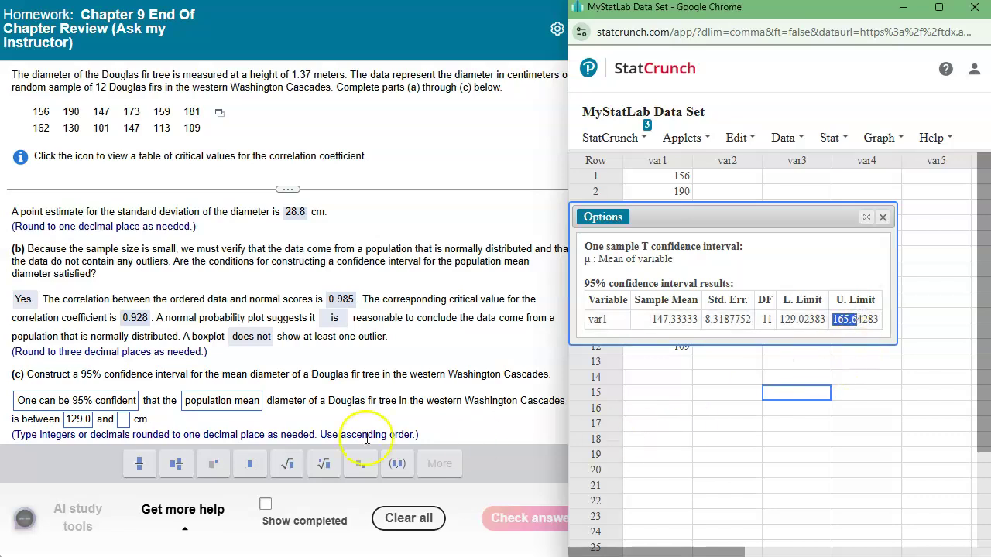
left_click(123, 420)
type("165.6")
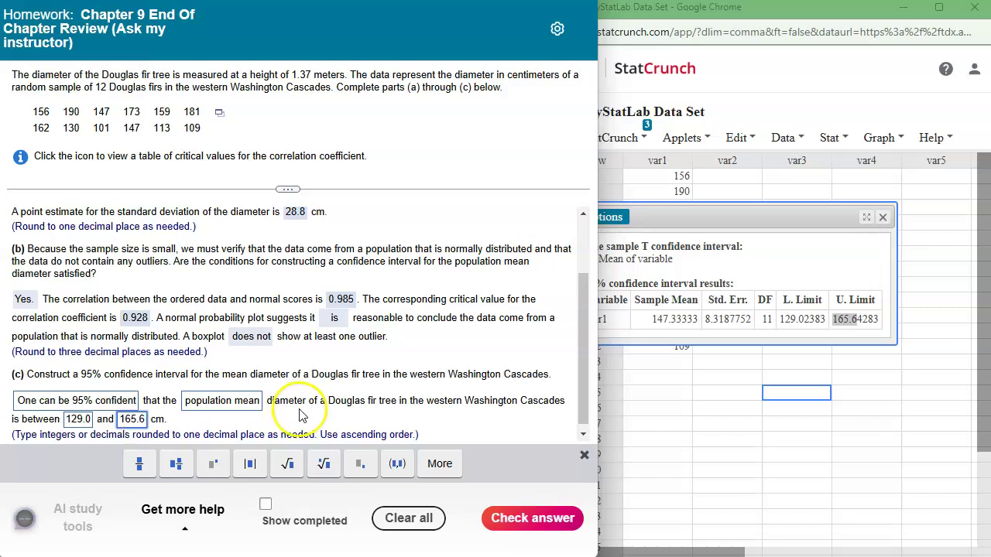
left_click(493, 519)
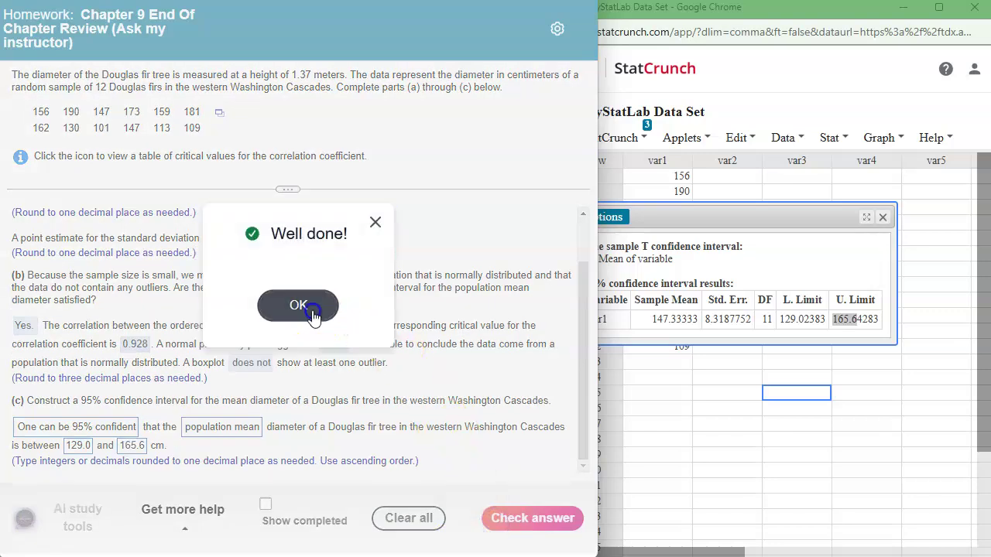